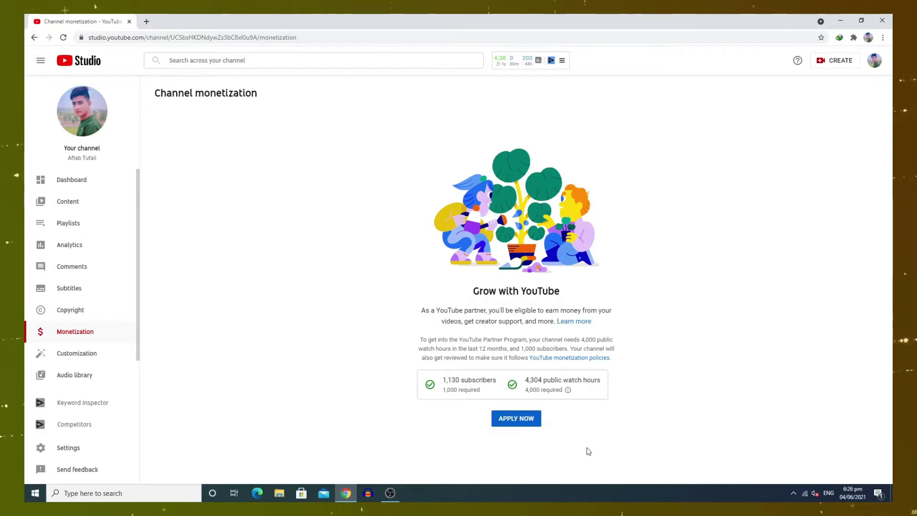
Step: Apply for channel monetization, read through the YouTube Partner Program terms and accept them
{"action": "left_click", "coordinate": [524, 421]}
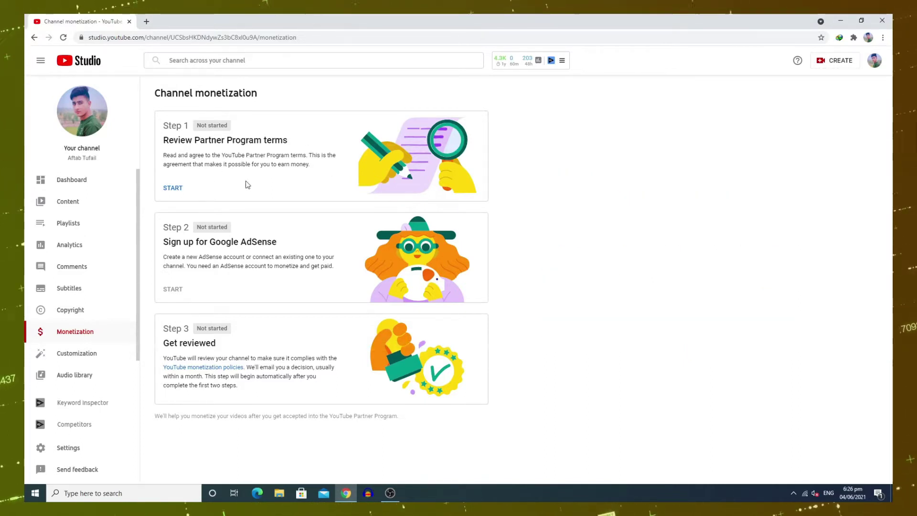
{"action": "left_click", "coordinate": [171, 188]}
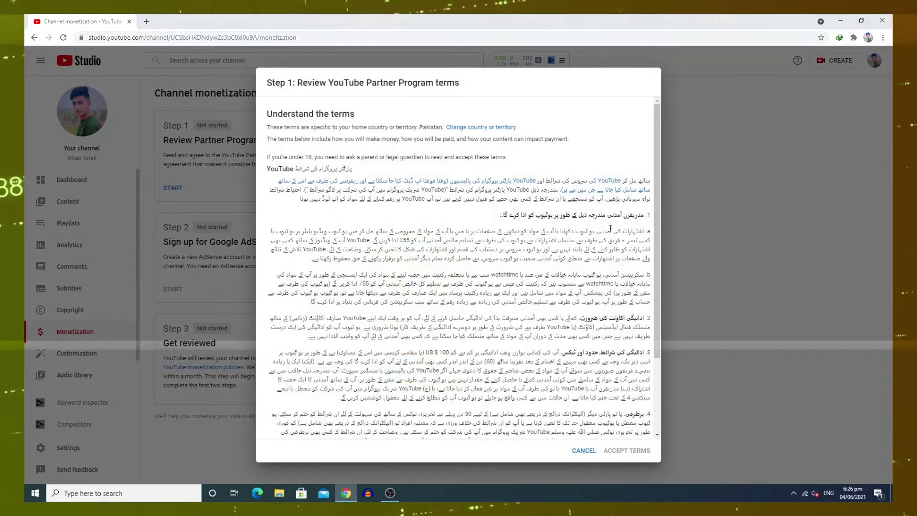
{"action": "scroll", "coordinate": [610, 230], "scroll_direction": "down", "scroll_amount": 1}
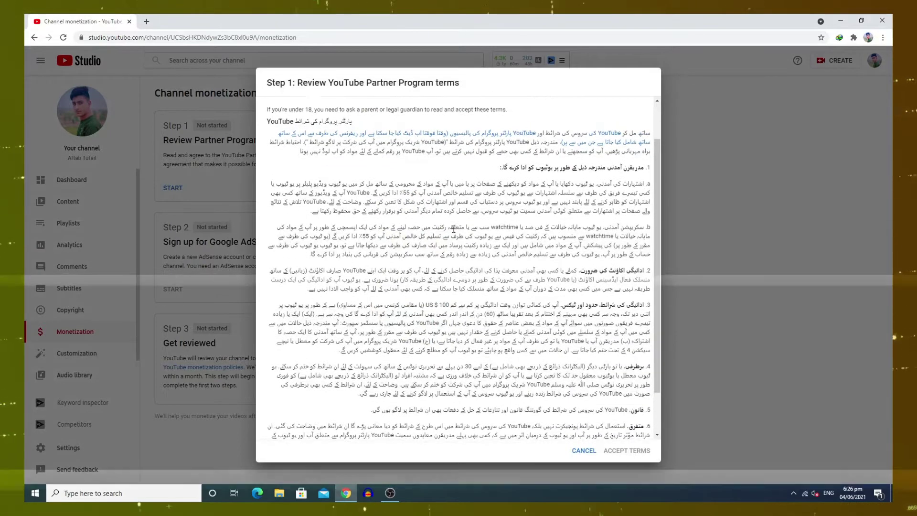
{"action": "scroll", "coordinate": [453, 229], "scroll_direction": "down", "scroll_amount": 1}
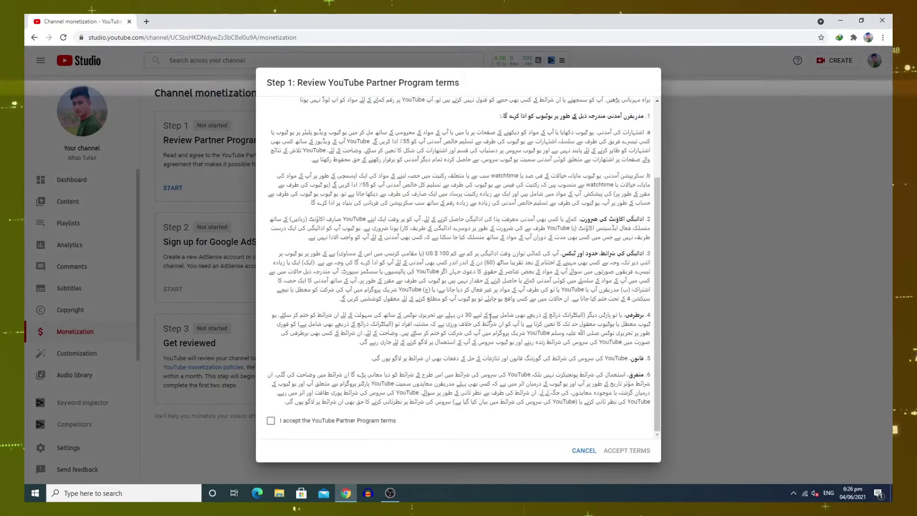
{"action": "scroll", "coordinate": [481, 374], "scroll_direction": "up", "scroll_amount": 2}
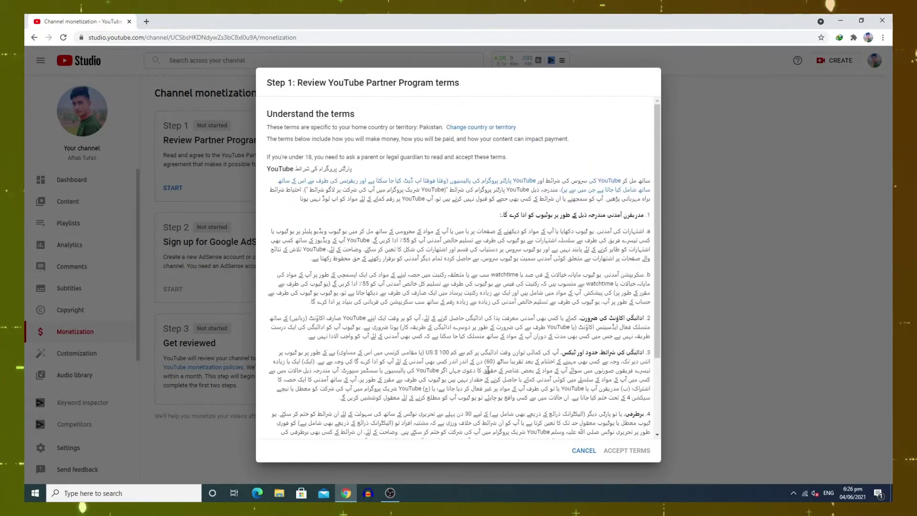
{"action": "scroll", "coordinate": [495, 337], "scroll_direction": "up", "scroll_amount": 1}
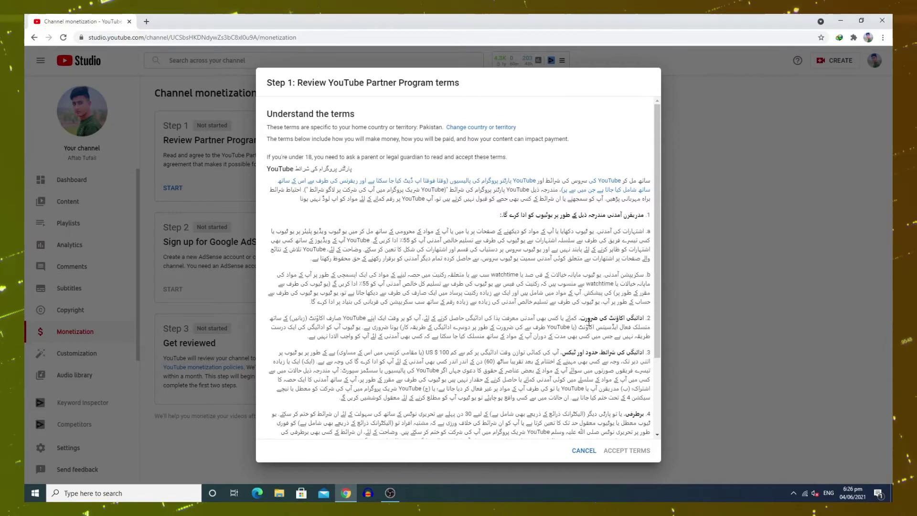
{"action": "scroll", "coordinate": [588, 324], "scroll_direction": "down", "scroll_amount": 3}
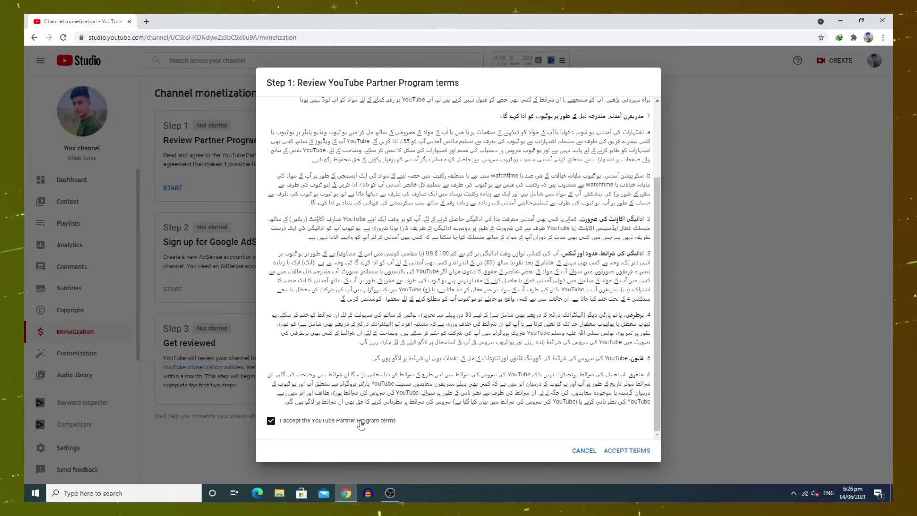
{"action": "left_click", "coordinate": [614, 451]}
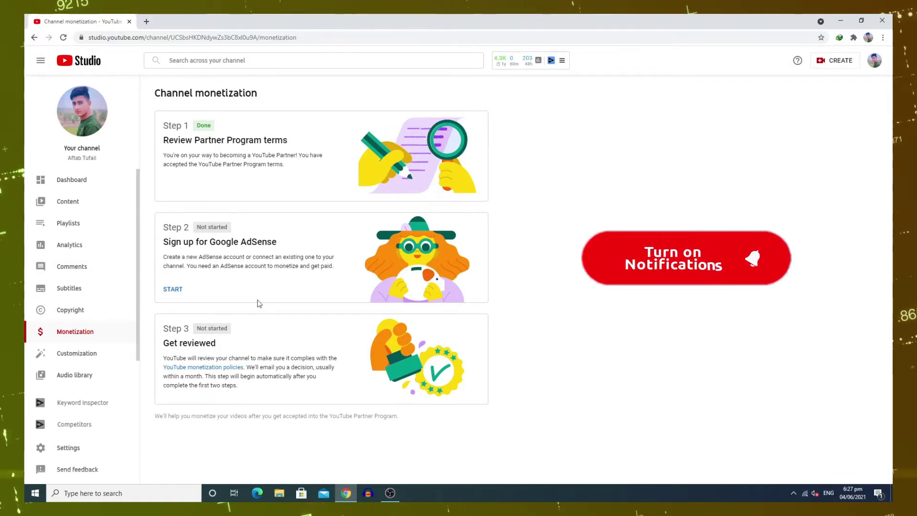
Step: Start the Google AdSense sign-up, stating that no existing account exists, and continue with the third listed Google account
{"action": "left_click", "coordinate": [173, 290]}
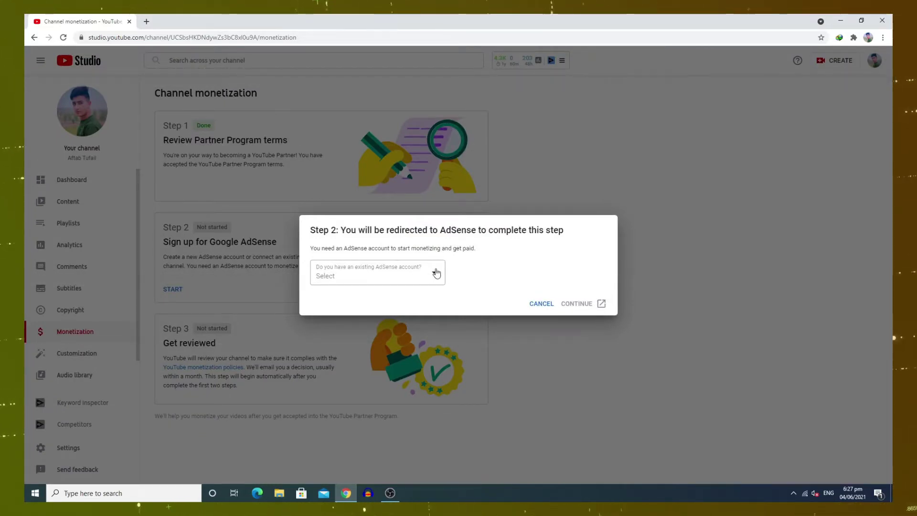
{"action": "left_click", "coordinate": [436, 273]}
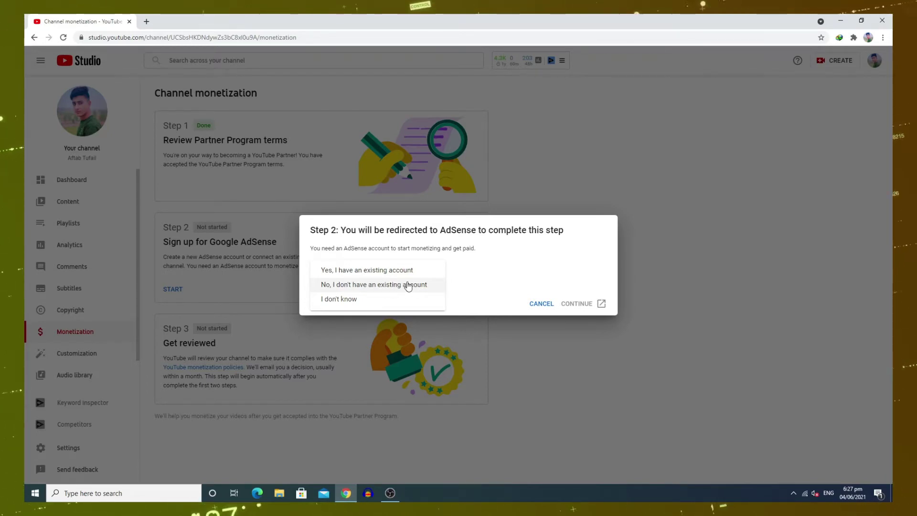
{"action": "left_click", "coordinate": [408, 285]}
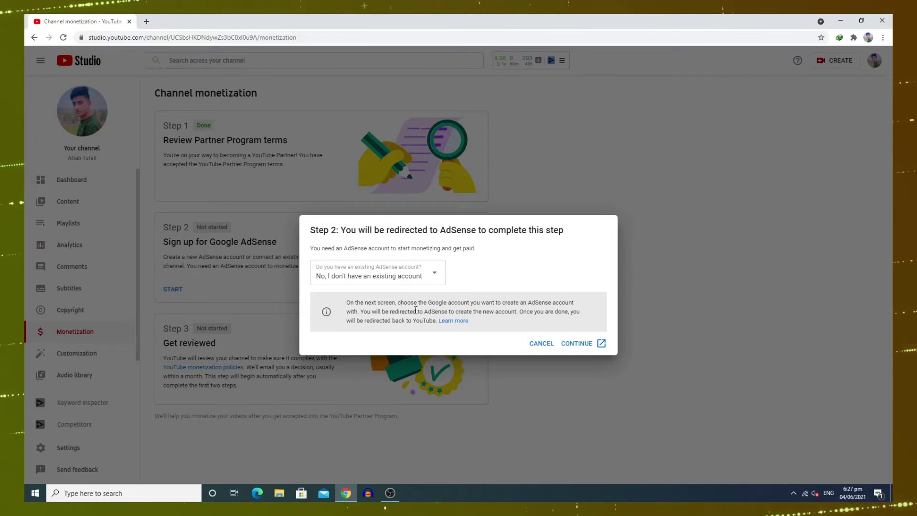
{"action": "left_click", "coordinate": [583, 344]}
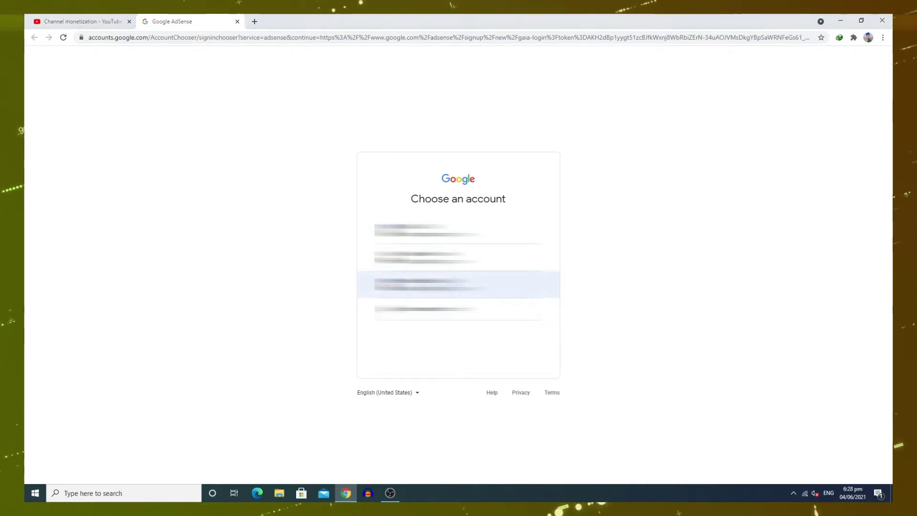
{"action": "left_click", "coordinate": [430, 284]}
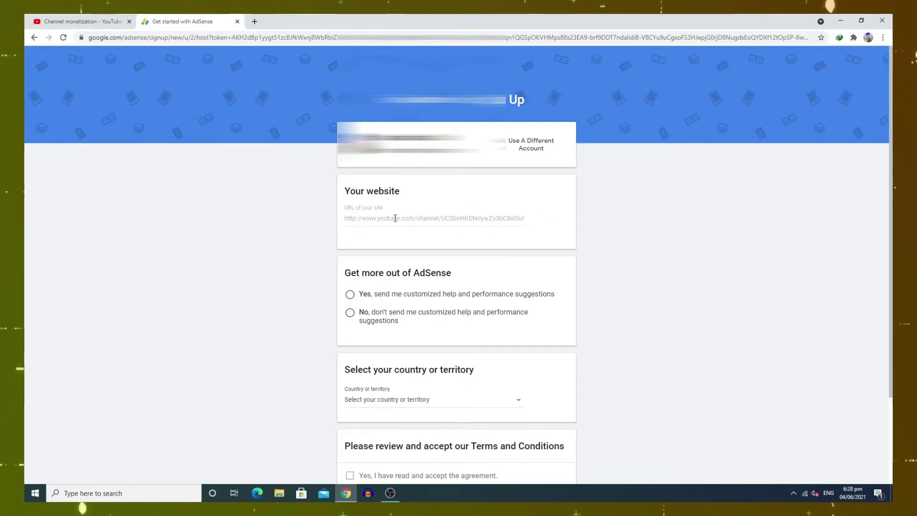
Step: Opt in to customized help and performance suggestions and set the country or territory to Pakistan
{"action": "scroll", "coordinate": [380, 218], "scroll_direction": "down", "scroll_amount": 2}
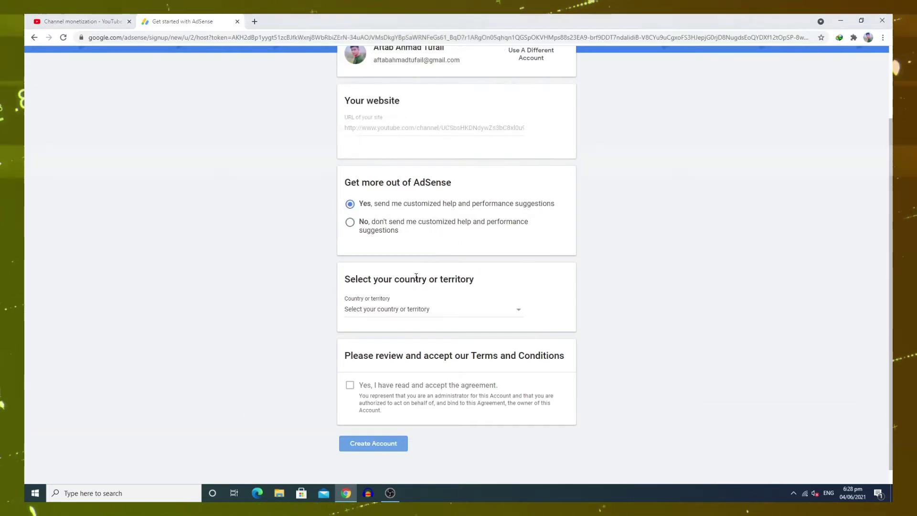
{"action": "left_click", "coordinate": [516, 315]}
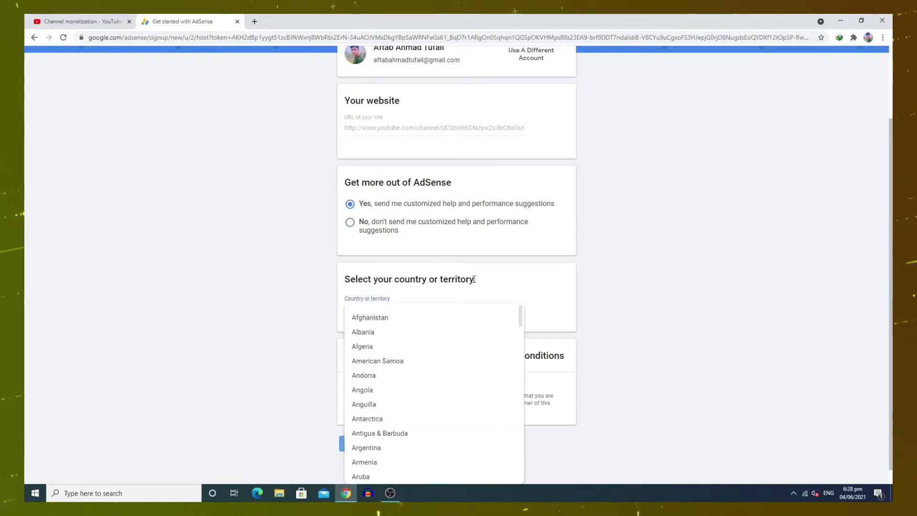
{"action": "key", "text": "p"}
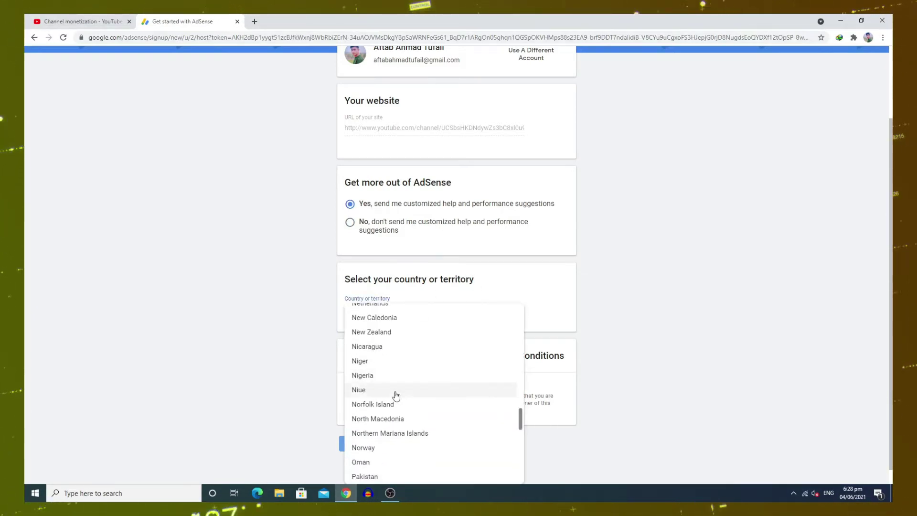
{"action": "scroll", "coordinate": [406, 396], "scroll_direction": "down", "scroll_amount": 2}
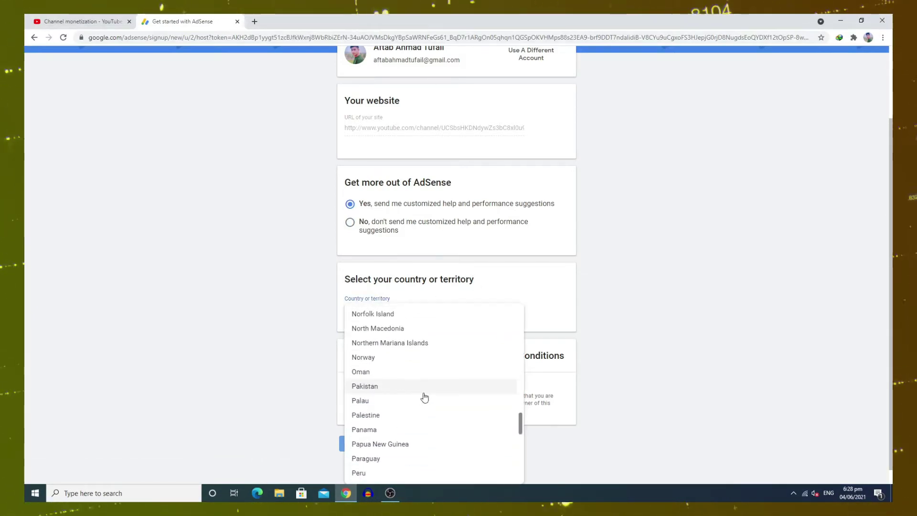
{"action": "left_click", "coordinate": [370, 387]}
Step: Read through the AdSense Online Terms of Service and accept the agreement
{"action": "scroll", "coordinate": [414, 310], "scroll_direction": "down", "scroll_amount": 2}
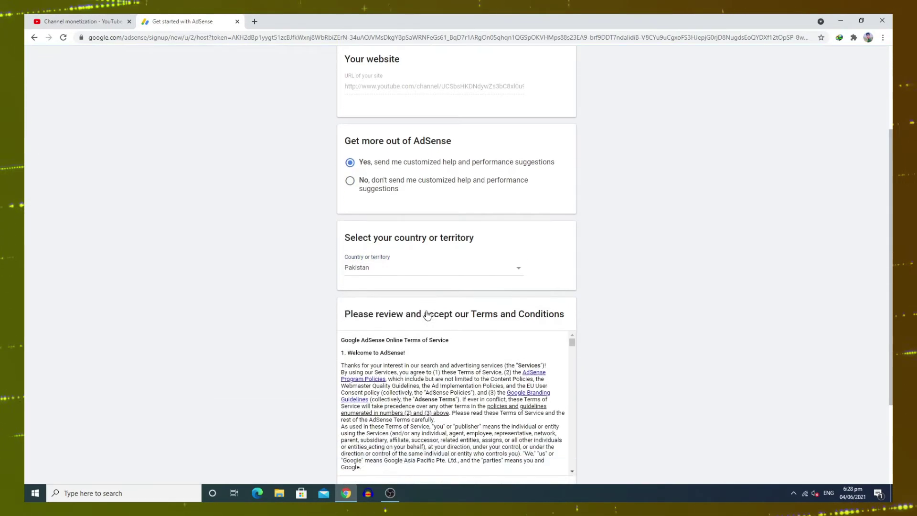
{"action": "scroll", "coordinate": [485, 314], "scroll_direction": "down", "scroll_amount": 3}
{"action": "scroll", "coordinate": [413, 331], "scroll_direction": "down", "scroll_amount": 10}
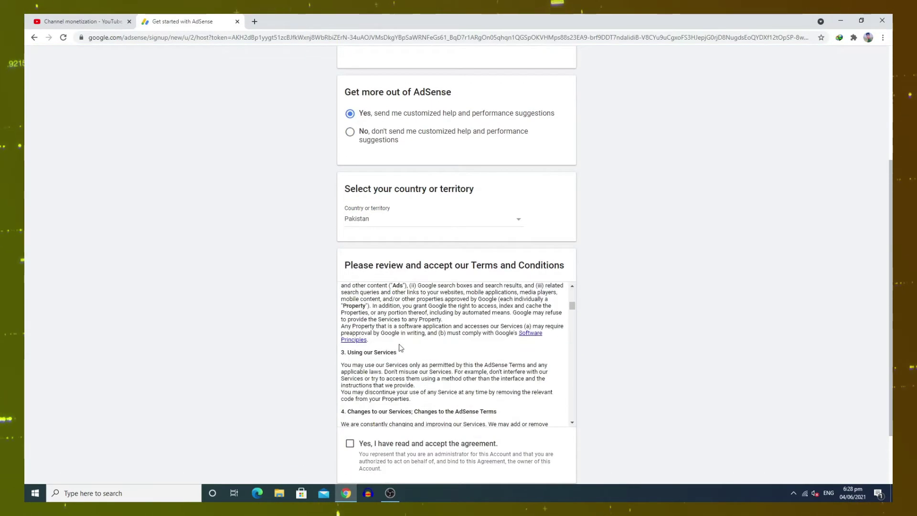
{"action": "scroll", "coordinate": [425, 345], "scroll_direction": "down", "scroll_amount": 10}
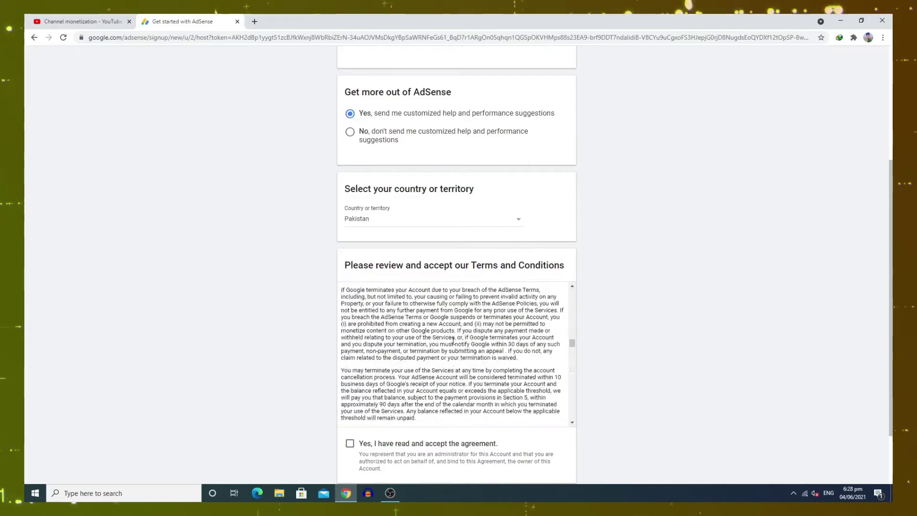
{"action": "scroll", "coordinate": [500, 334], "scroll_direction": "down", "scroll_amount": 6}
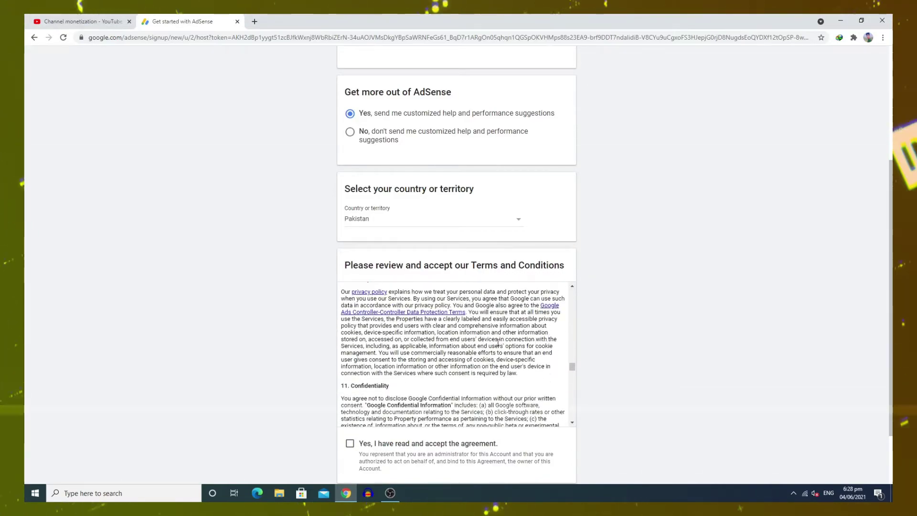
{"action": "scroll", "coordinate": [610, 365], "scroll_direction": "down", "scroll_amount": 2}
{"action": "scroll", "coordinate": [472, 337], "scroll_direction": "down", "scroll_amount": 6}
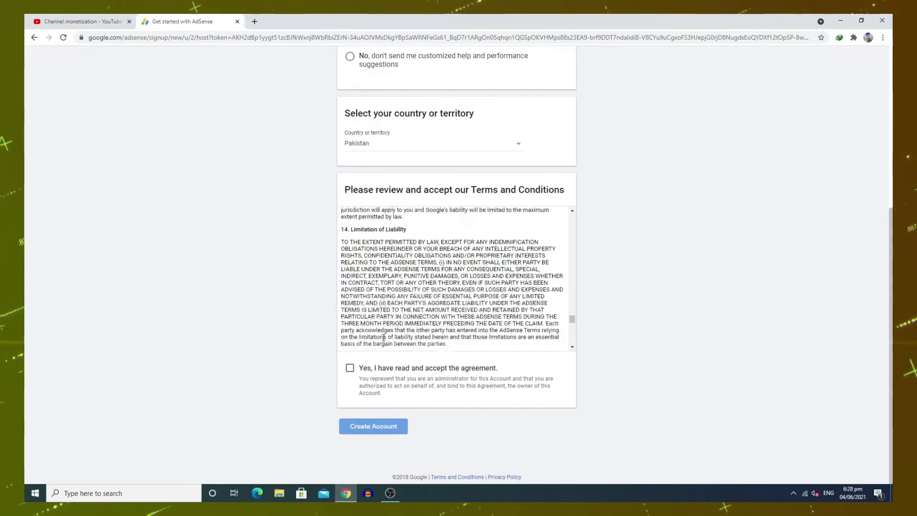
{"action": "left_click", "coordinate": [350, 369]}
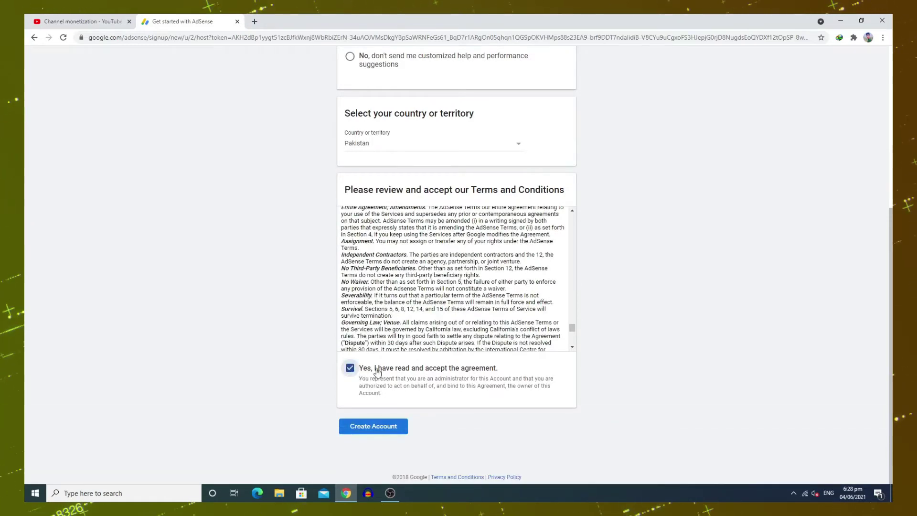
{"action": "scroll", "coordinate": [435, 322], "scroll_direction": "down", "scroll_amount": 5}
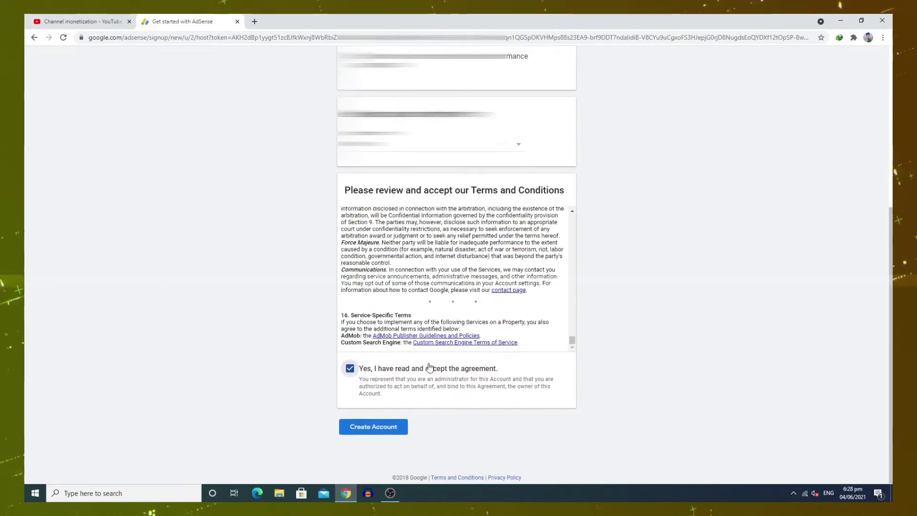
Step: Review the completed sign-up form and create the AdSense account
{"action": "scroll", "coordinate": [501, 293], "scroll_direction": "up", "scroll_amount": 5}
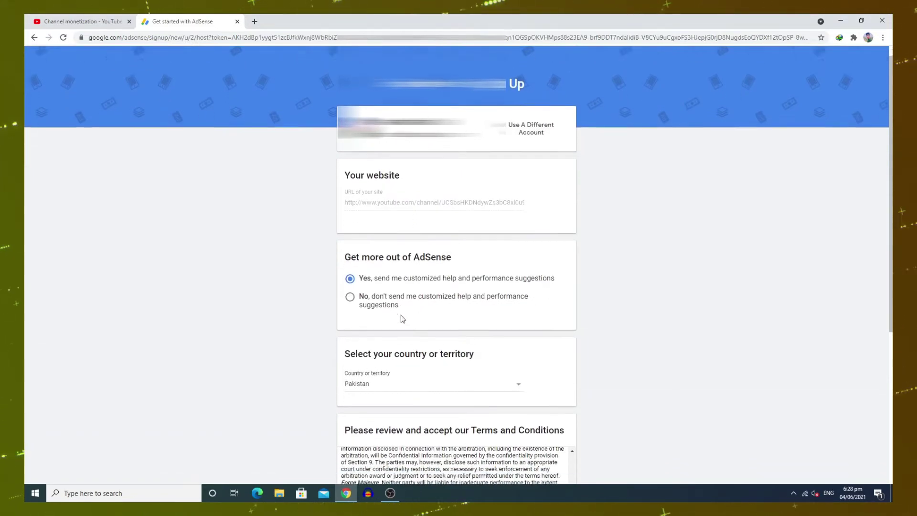
{"action": "scroll", "coordinate": [400, 317], "scroll_direction": "down", "scroll_amount": 5}
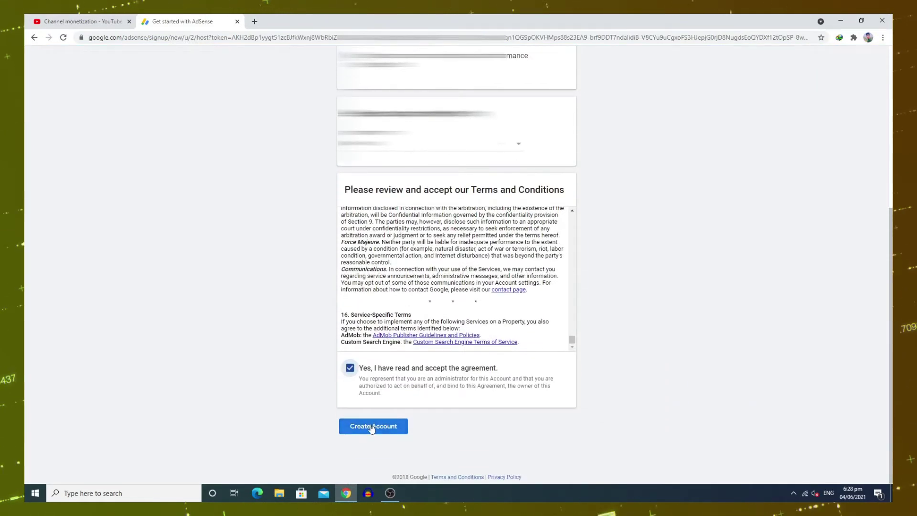
{"action": "left_click", "coordinate": [372, 427]}
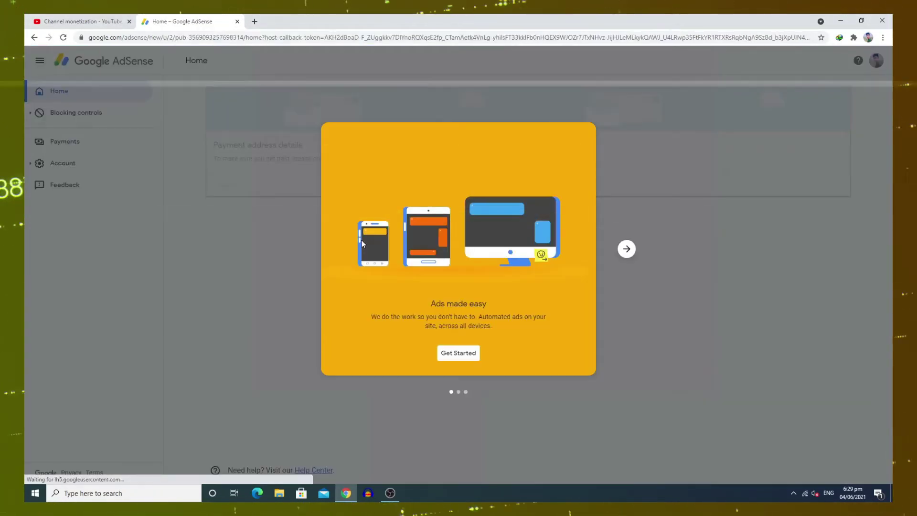
Step: Get past the AdSense introduction and set the account type to Individual in the payment address details
{"action": "left_click", "coordinate": [470, 352]}
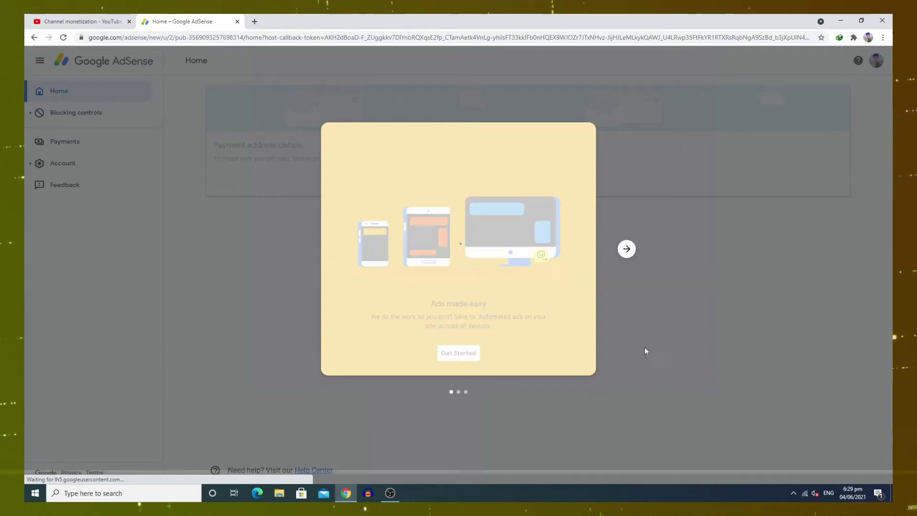
{"action": "left_click", "coordinate": [471, 352]}
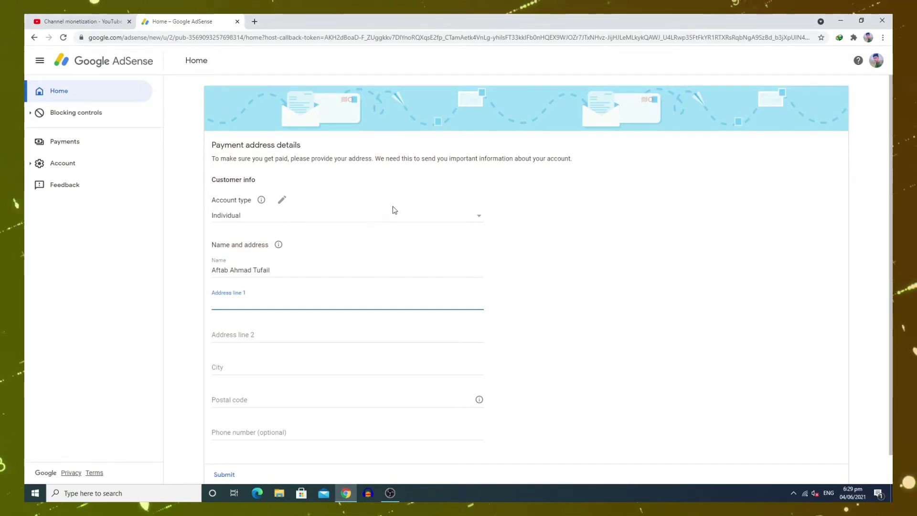
{"action": "left_click", "coordinate": [246, 219]}
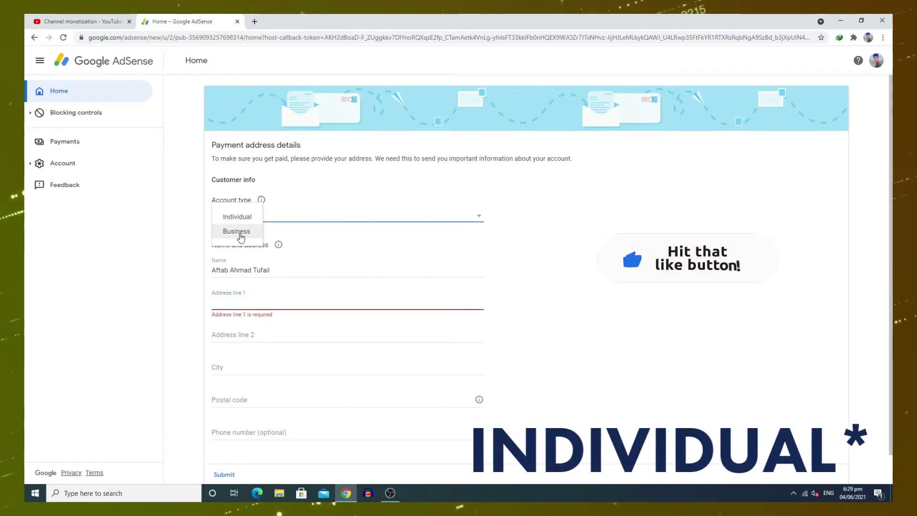
{"action": "left_click", "coordinate": [234, 218]}
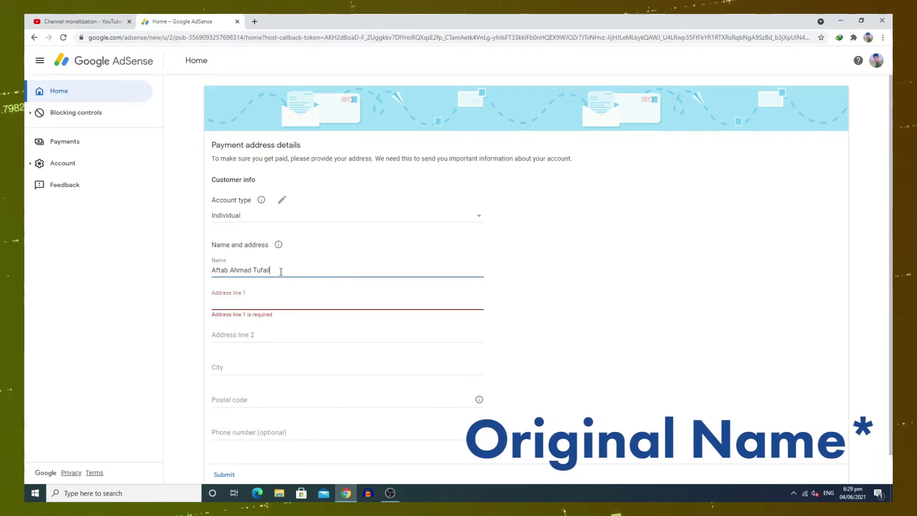
Step: Fill in the payee's full name, address, city, postal code and phone number in the payment address details and submit them
{"action": "double_click", "coordinate": [253, 270]}
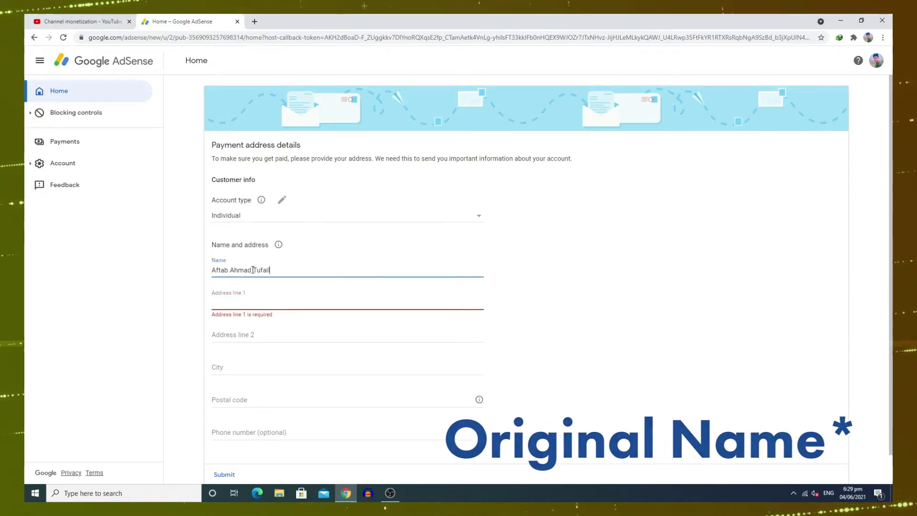
{"action": "left_click", "coordinate": [253, 270]}
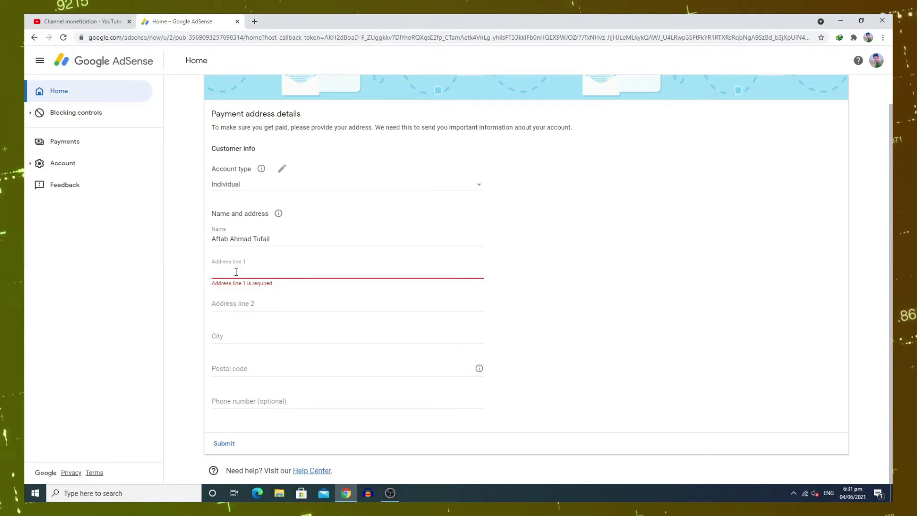
{"action": "left_click", "coordinate": [231, 335]}
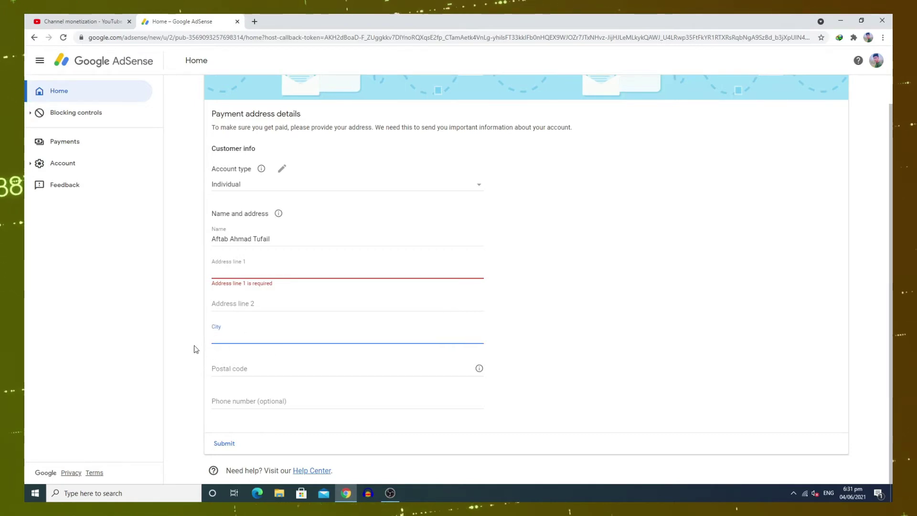
{"action": "left_click", "coordinate": [234, 403]}
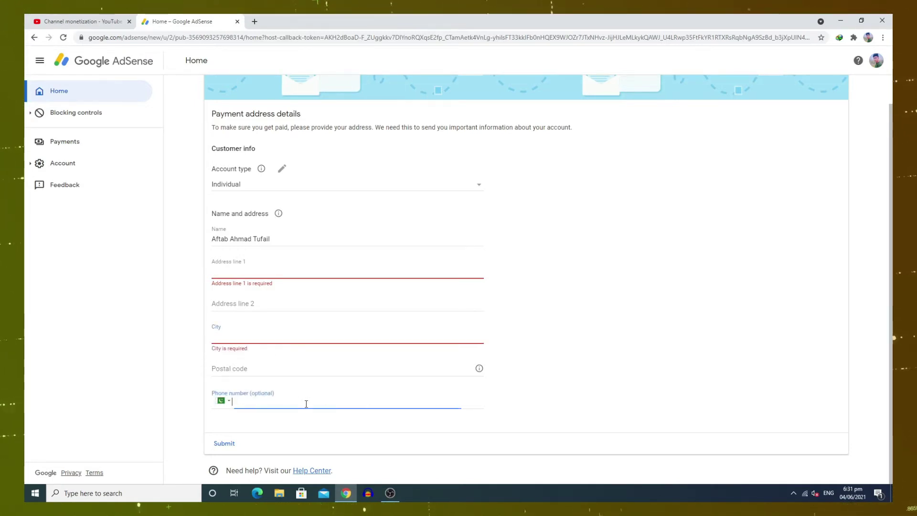
{"action": "scroll", "coordinate": [316, 369], "scroll_direction": "up", "scroll_amount": 1}
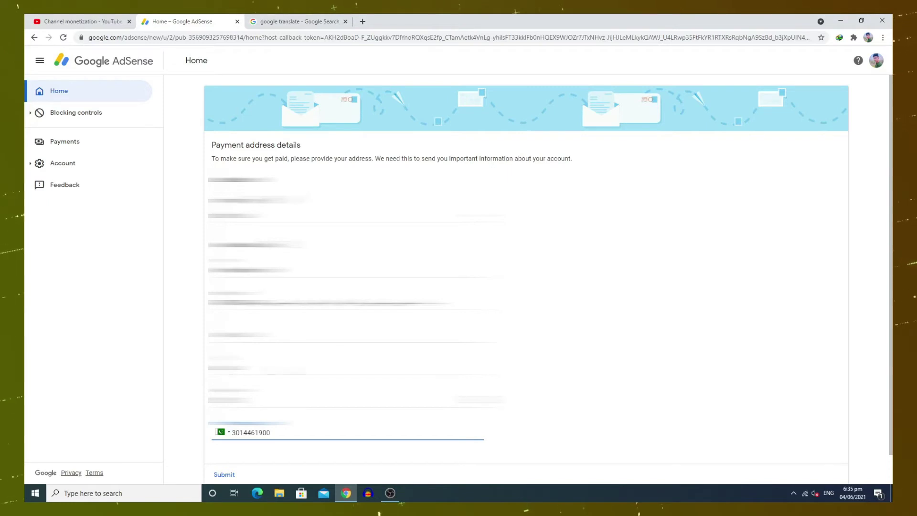
{"action": "scroll", "coordinate": [526, 286], "scroll_direction": "down", "scroll_amount": 1}
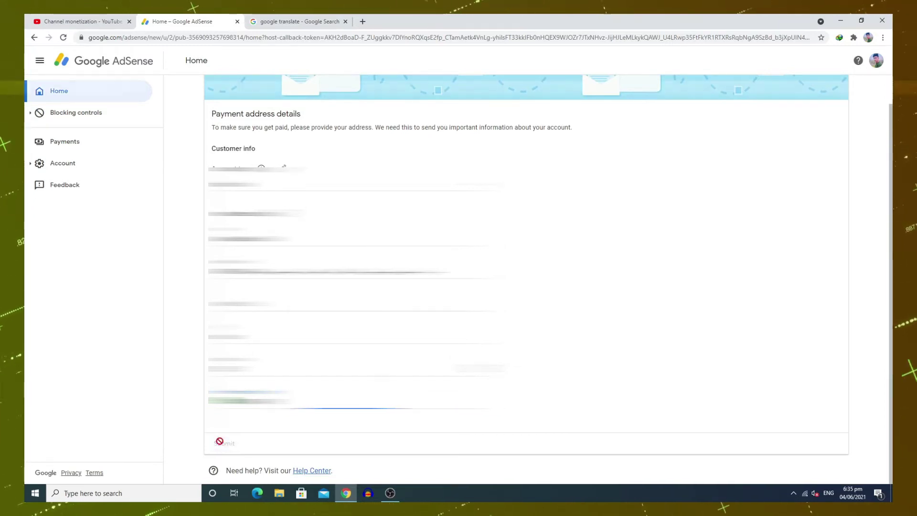
{"action": "left_click", "coordinate": [221, 444]}
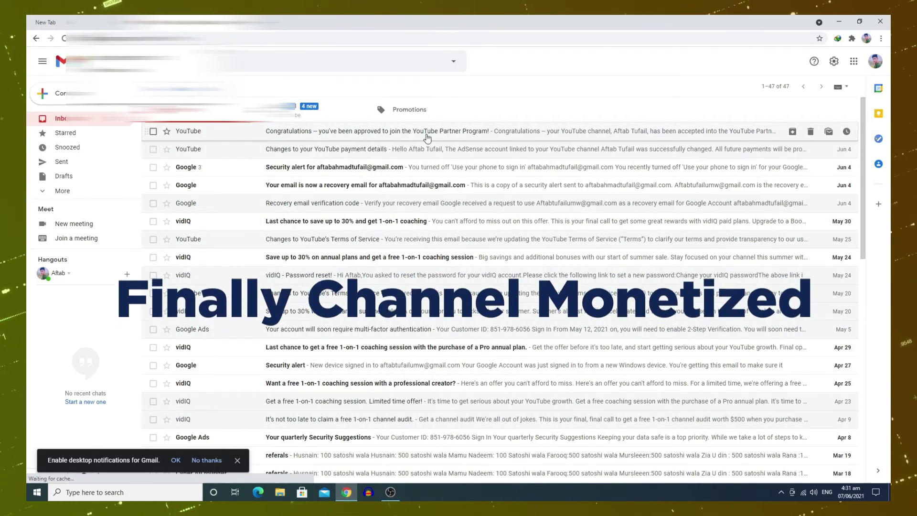
Step: Open YouTube's Partner Program approval email in Gmail and dismiss the desktop notifications prompt
{"action": "left_click", "coordinate": [667, 128]}
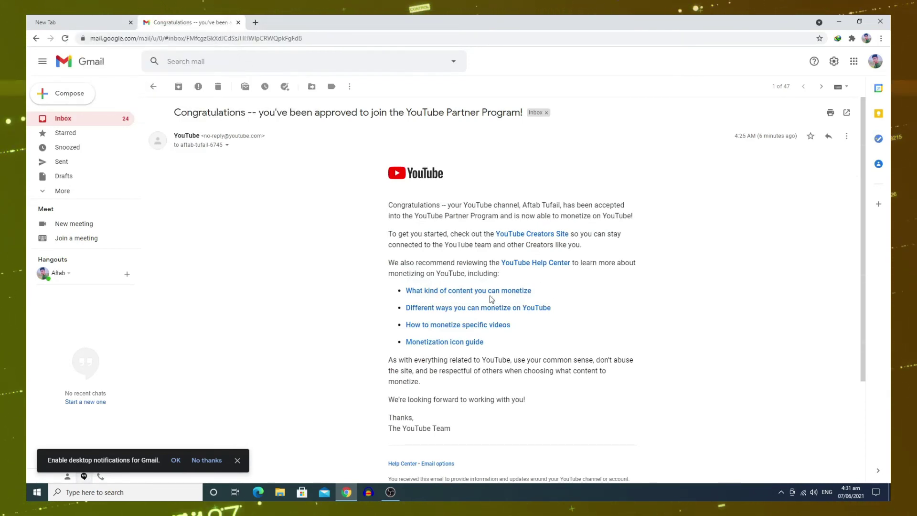
{"action": "left_click", "coordinate": [237, 460]}
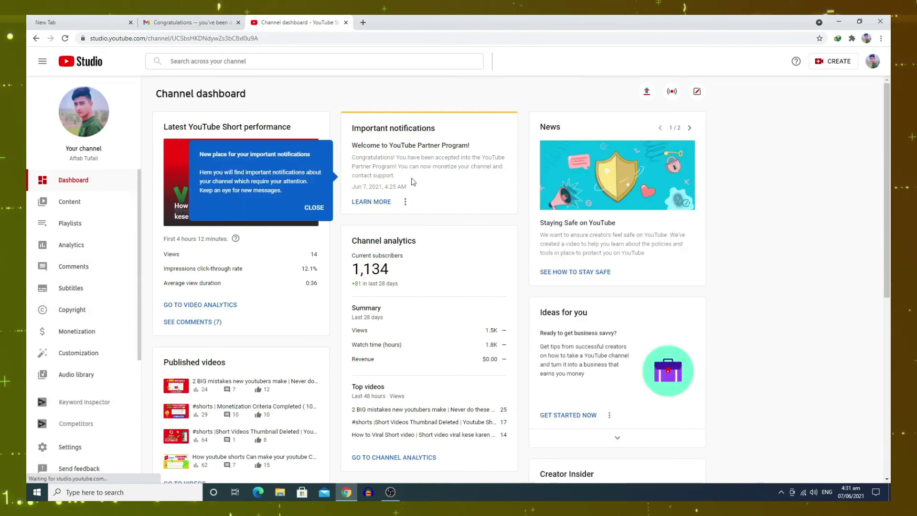
Step: In YouTube Studio, dismiss the important notifications tip on the channel dashboard and open the channel's Monetization page
{"action": "left_click", "coordinate": [317, 208]}
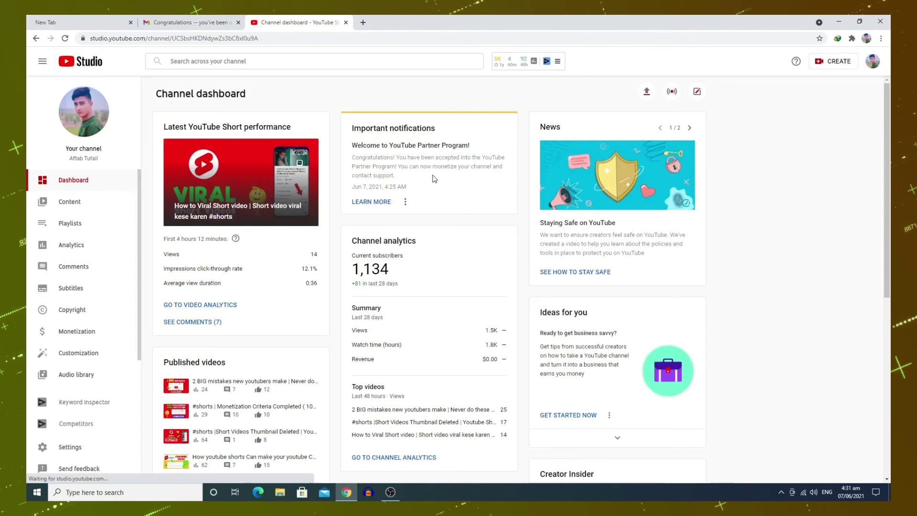
{"action": "left_click", "coordinate": [60, 338]}
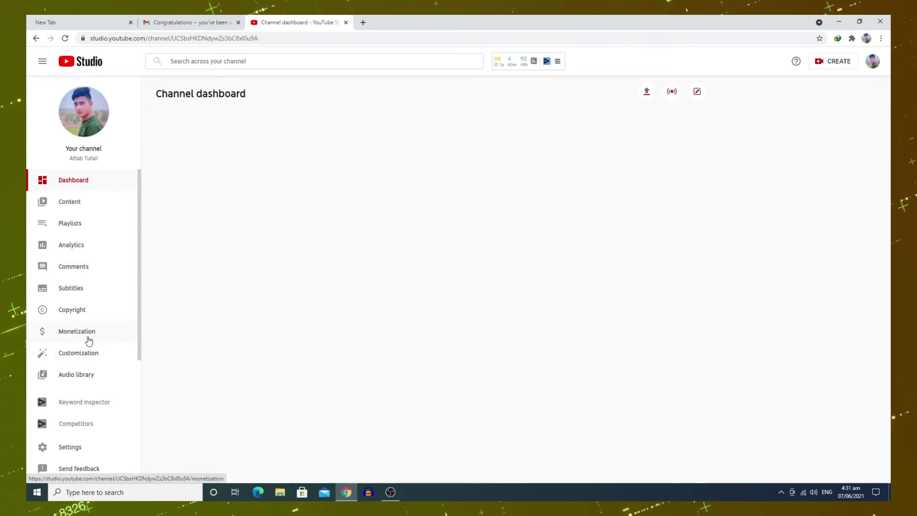